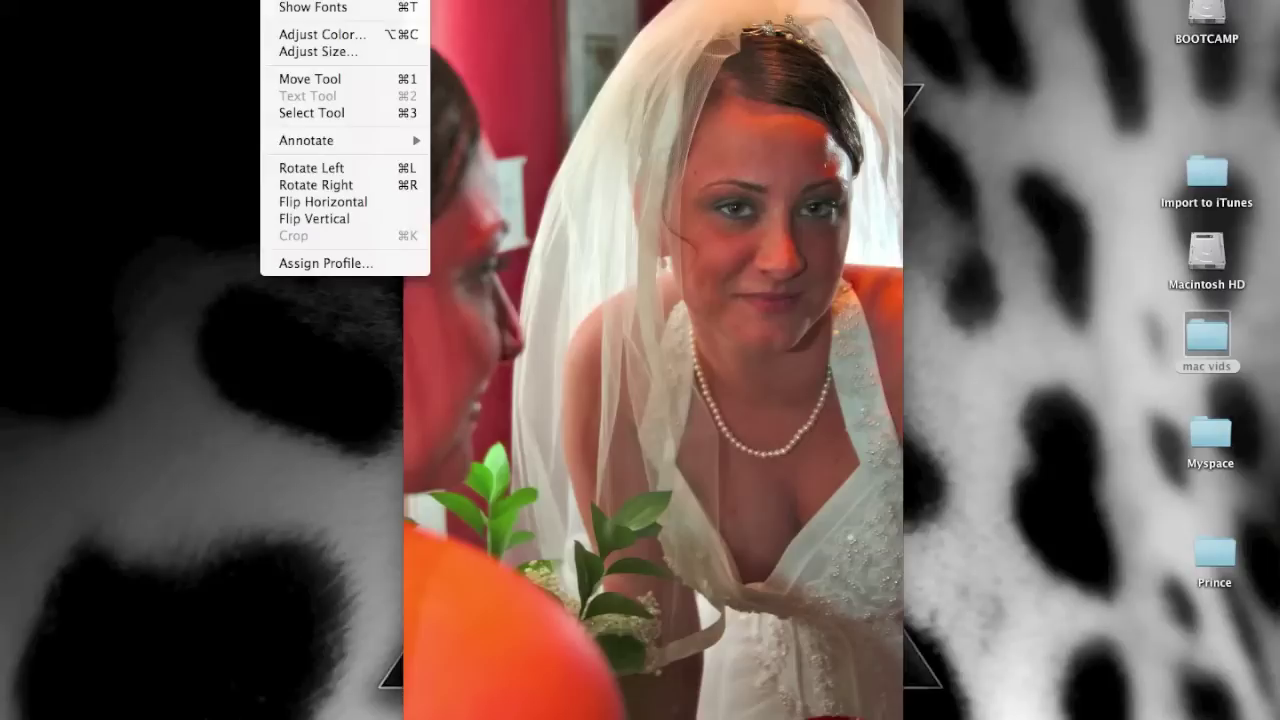
Open Tools > Adjust Color to show the wedding photo's histogram and colour sliders.
left_click(294, 38)
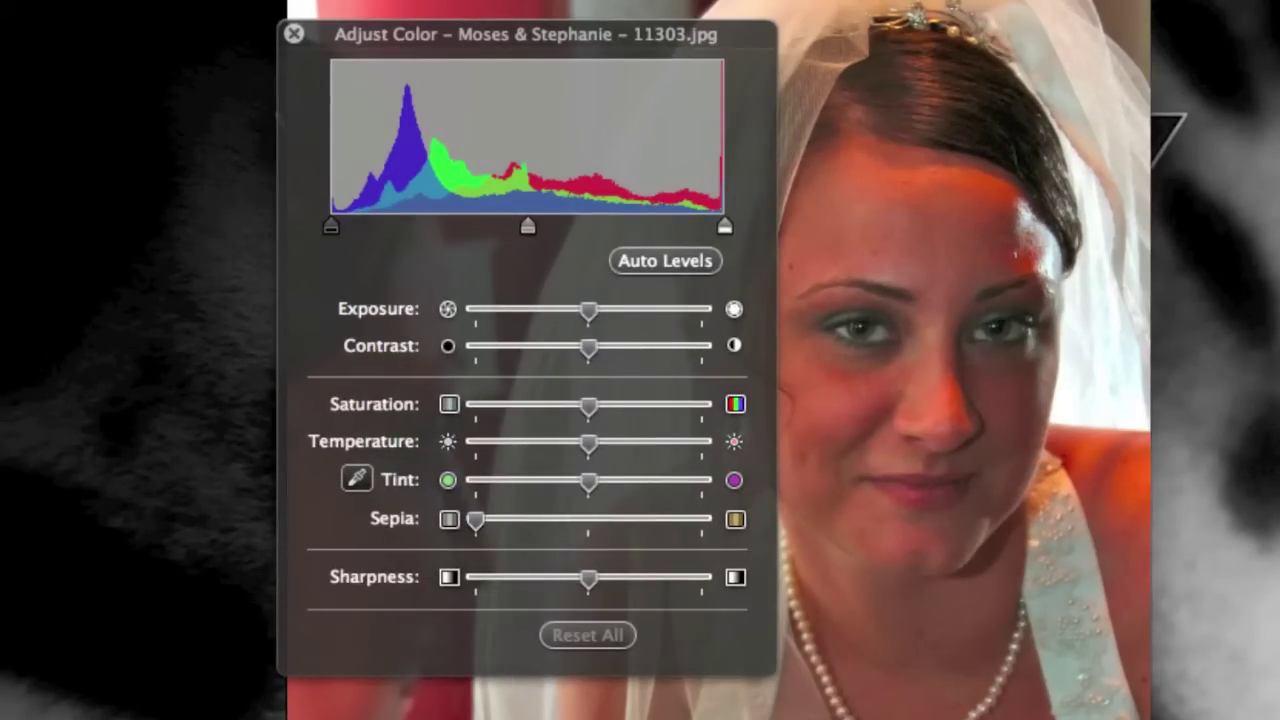
Drag the Exposure slider brighter, then back toward its original level.
mouse_move(588, 309)
left_mouse_down()
mouse_move(537, 312)
mouse_move(584, 318)
mouse_move(533, 350)
mouse_move(560, 347)
left_mouse_up()
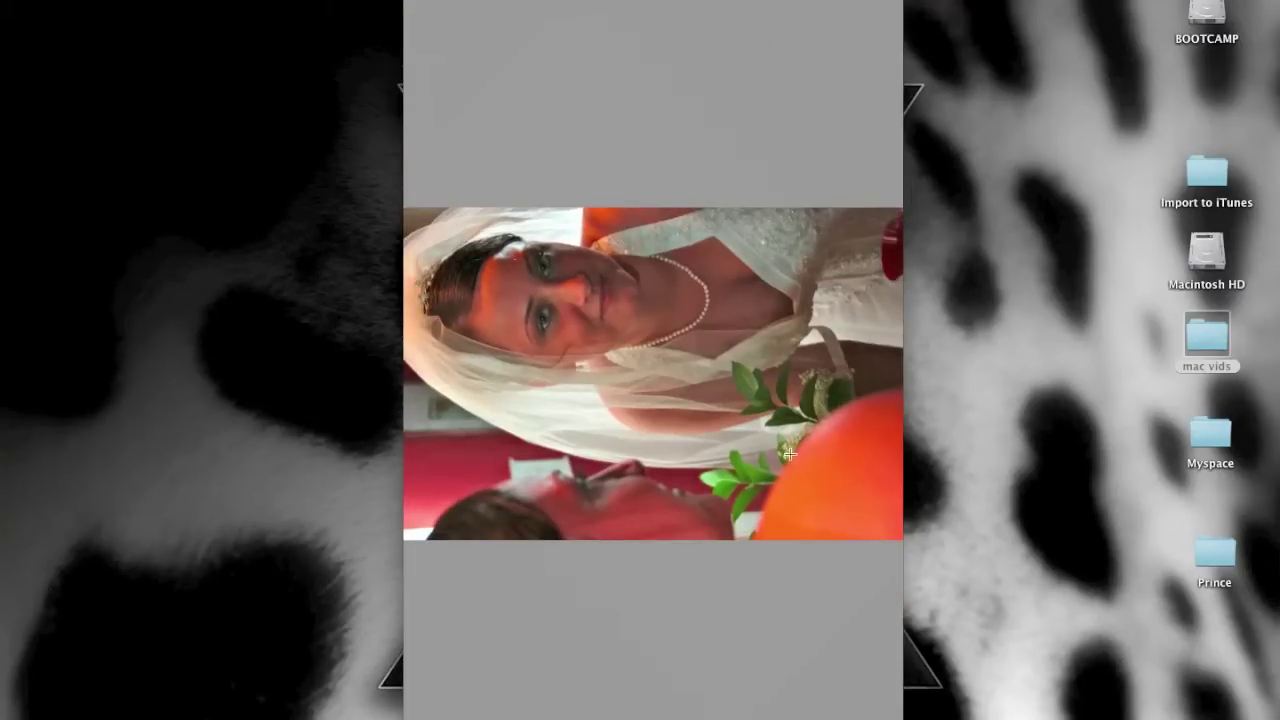
Rotate the sideways wedding portrait back upright with Command-R.
key("super+r")
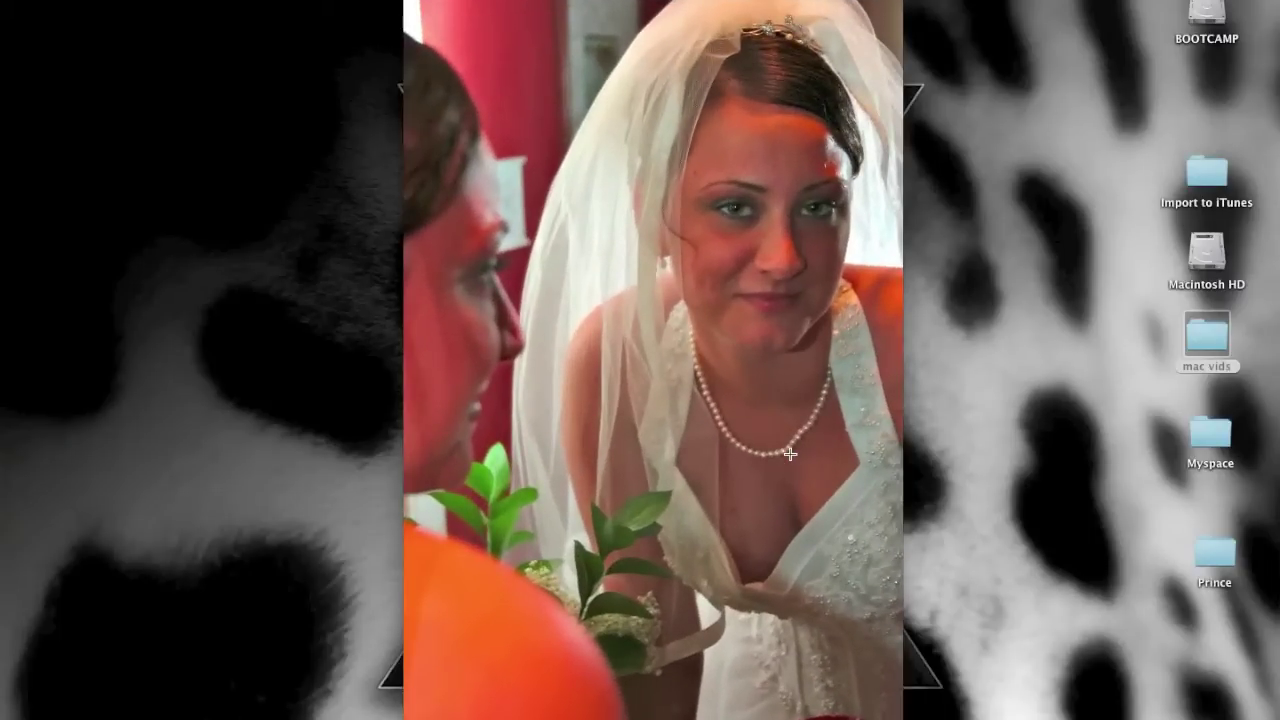